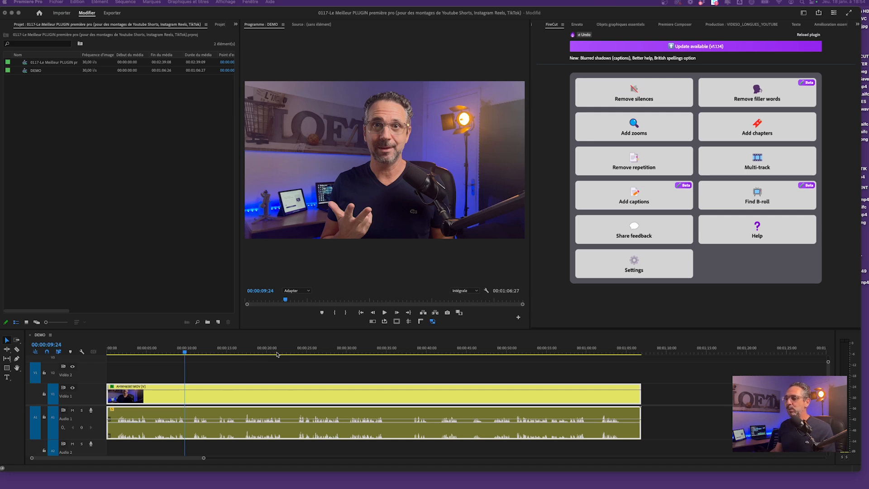
Play the uncut DEMO sequence from near its start to hear the pauses between phrases, then stop playback
left_click(185, 352)
left_click(119, 352)
key("XF86AudioRaiseVolume")
key("space")
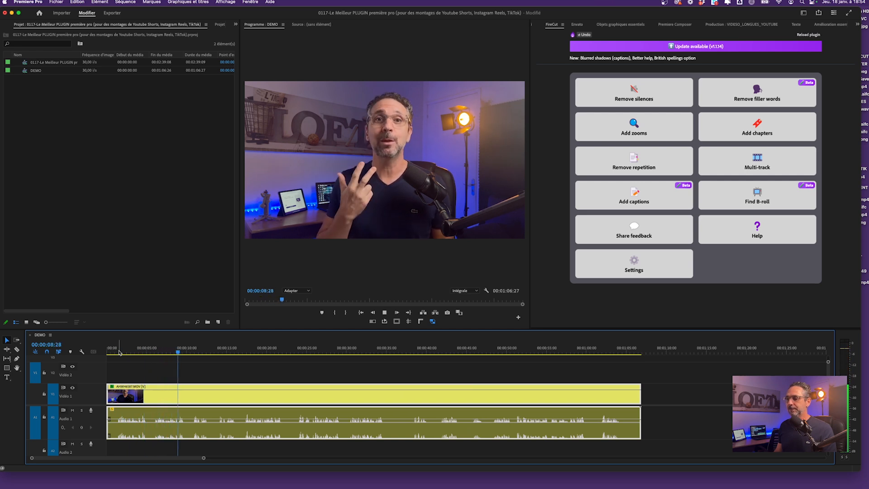
key("space")
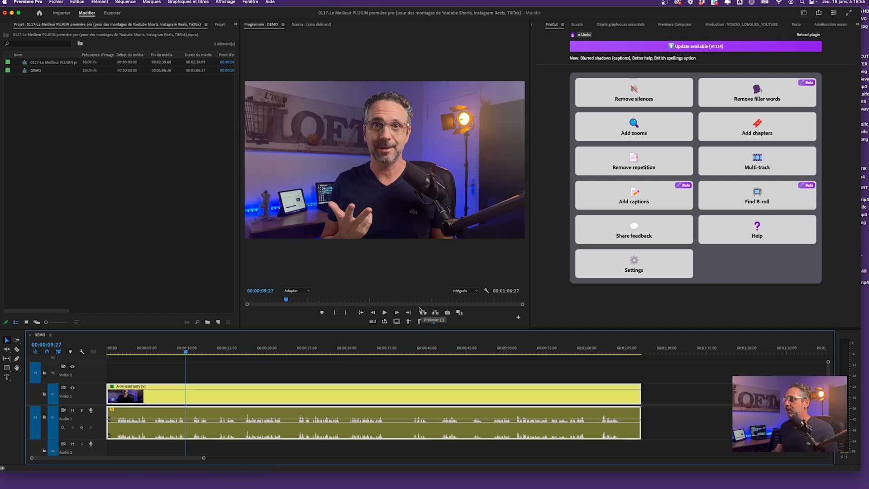
Remove silences from the full DEMO sequence with FireCut, using the tightest cut, only Audio 1 as guidance, WAV analysis and the Original algorithm
left_click(638, 99)
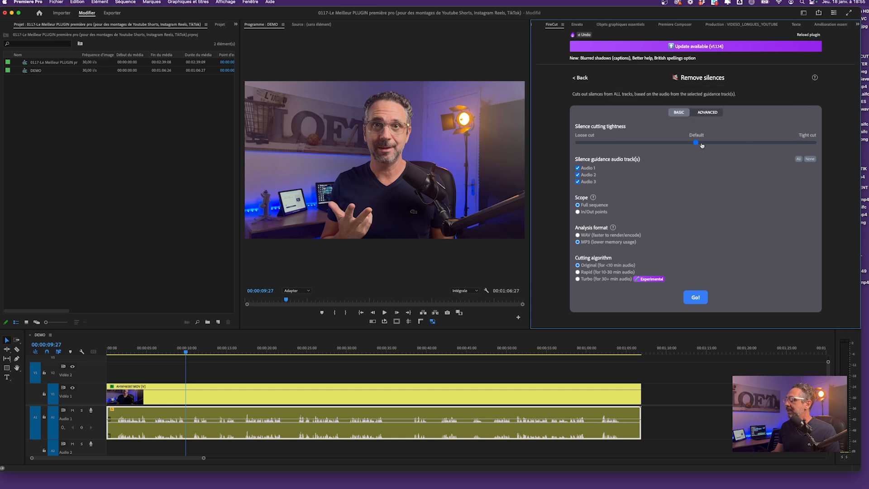
left_click_drag(710, 145, 774, 146)
left_click(578, 235)
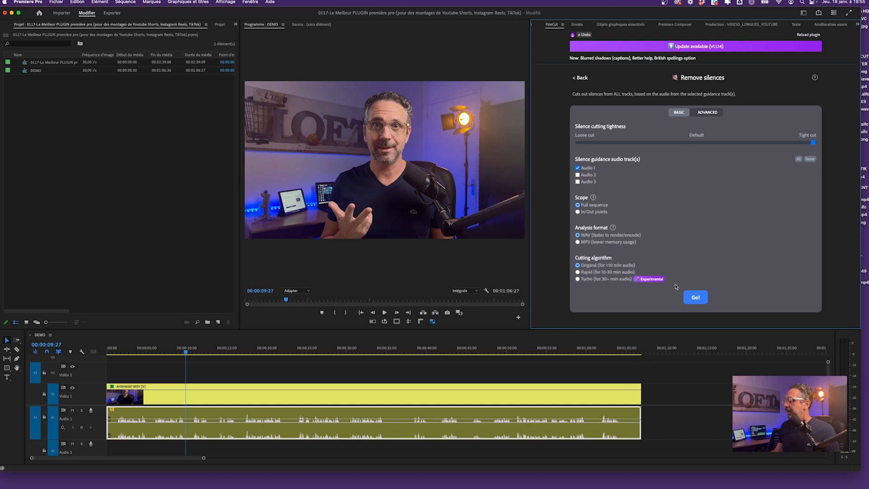
left_click(696, 299)
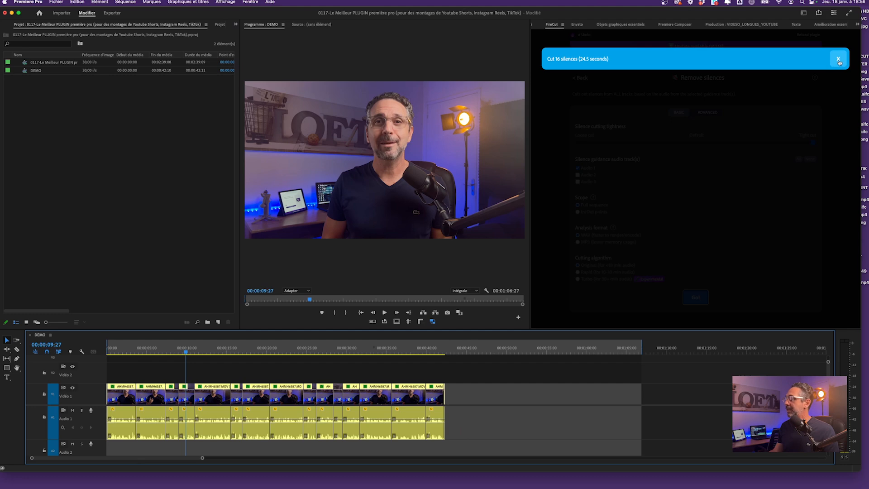
left_click(665, 258)
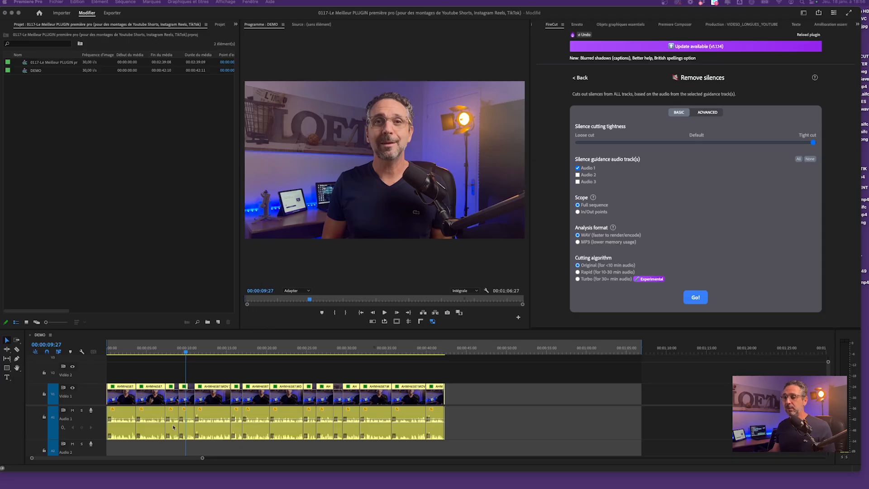
Play the trimmed sequence from around 6 seconds and examine the cuts between clips up close
left_click(180, 353)
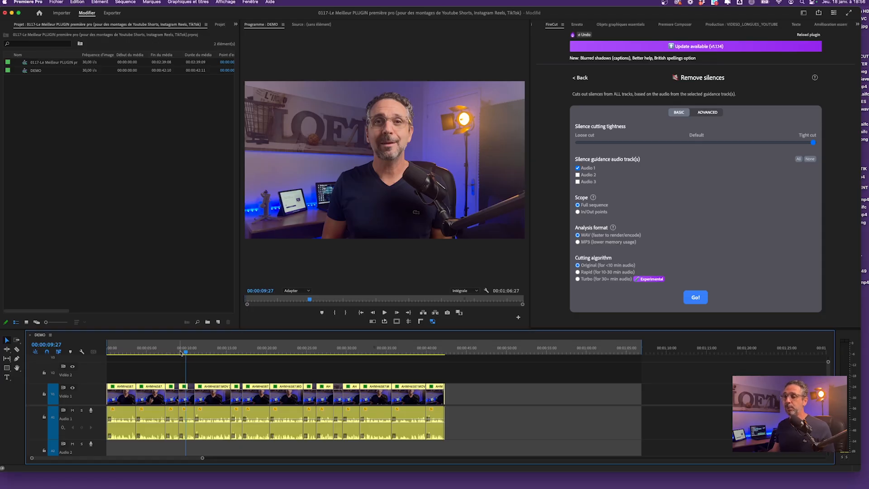
left_click_drag(184, 353, 159, 353)
key("space")
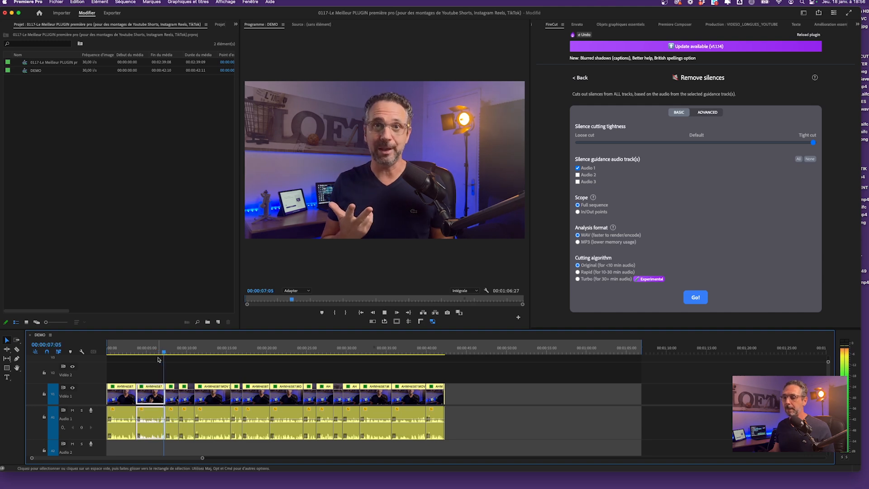
scroll(171, 419, "up", 10)
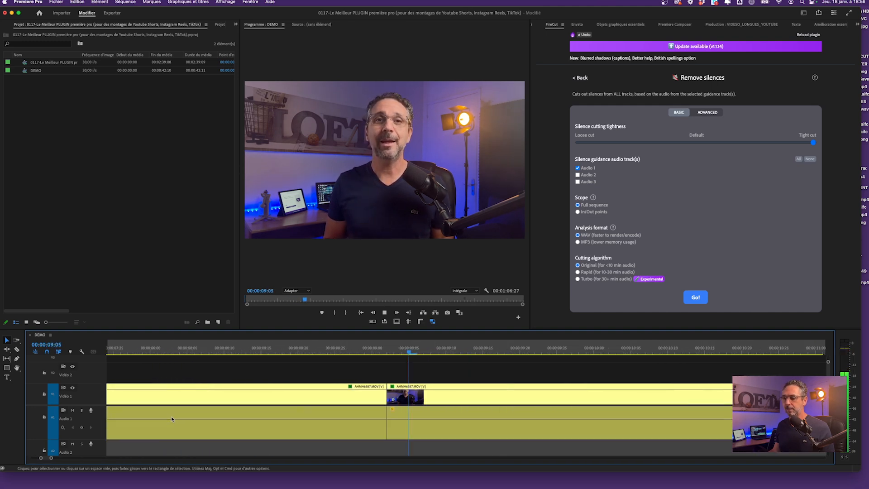
scroll(172, 419, "down", 10)
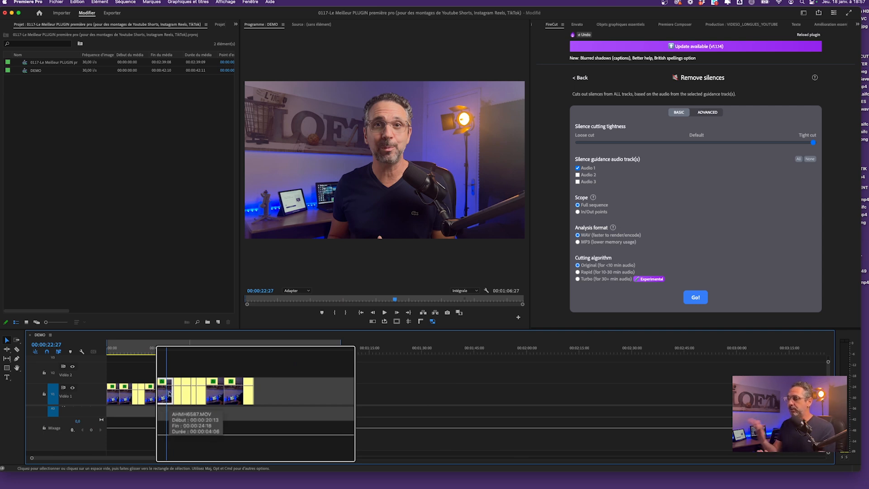
scroll(171, 393, "down", 5)
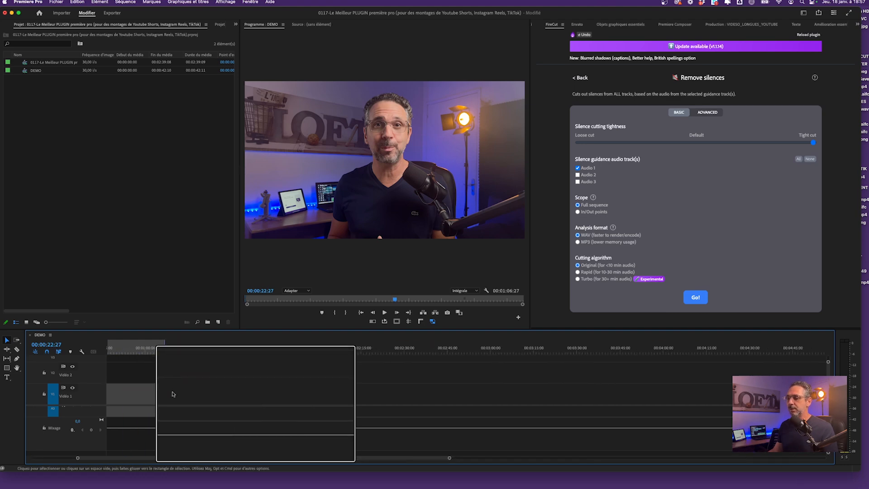
scroll(172, 394, "up", 5)
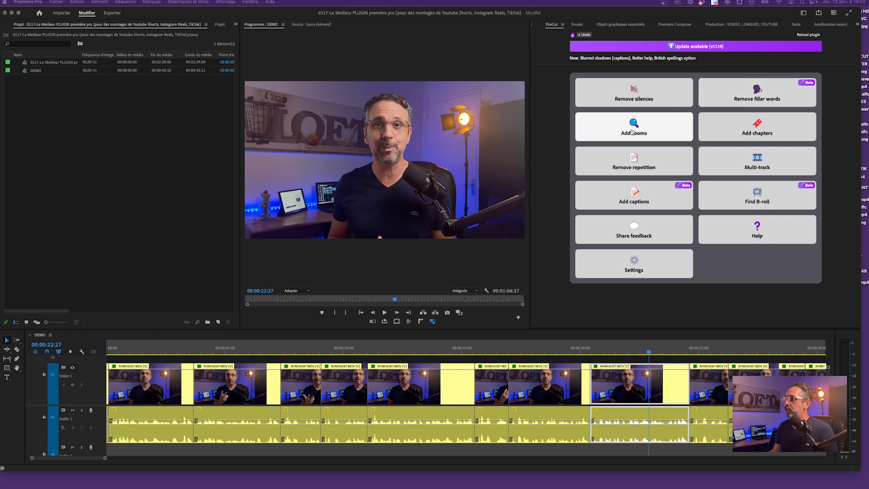
Enlarge the timeline area upward and fit the whole edited DEMO sequence in view
left_click(514, 331)
left_click_drag(515, 327, 515, 264)
key("minus")
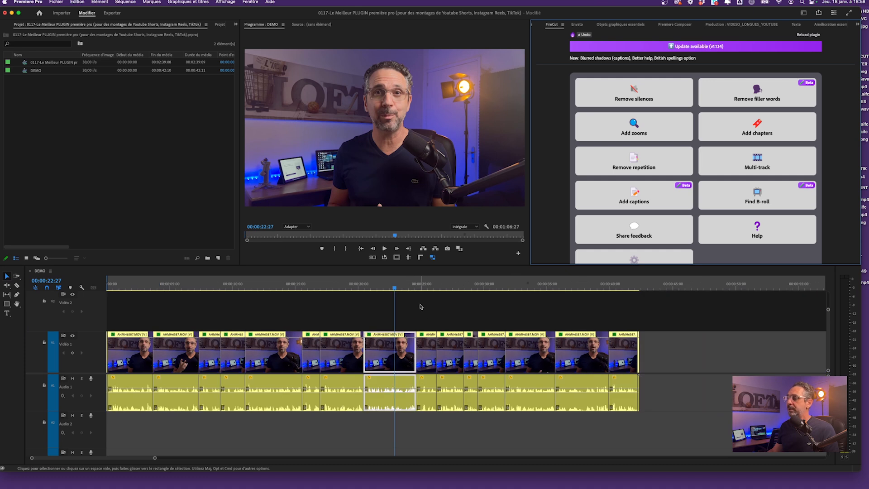
Add animated zooms over the full sequence with FireCut, using the highest zoom frequency, 0.1 sec animation duration, scale 120 and French
left_click(619, 134)
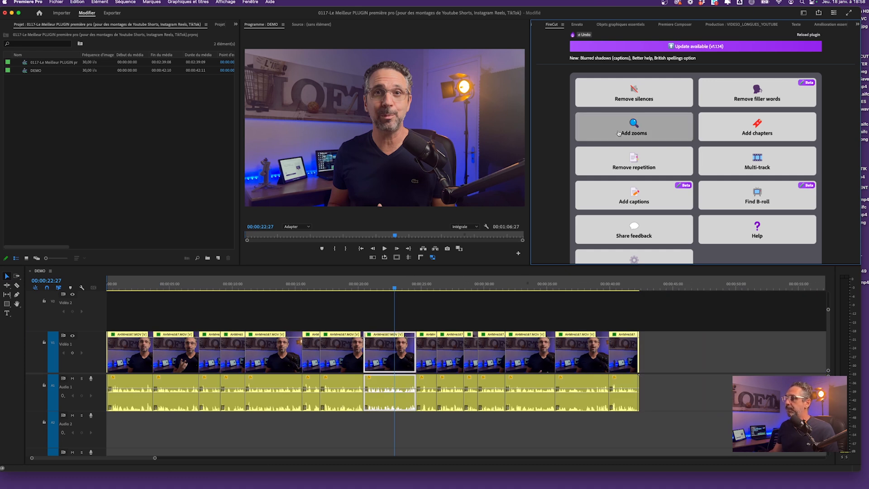
left_click_drag(720, 163, 812, 164)
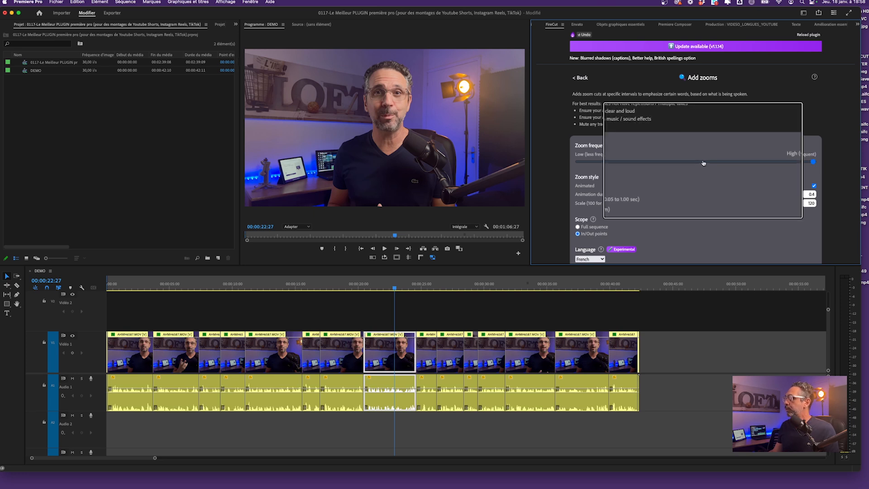
scroll(725, 171, "down", 3)
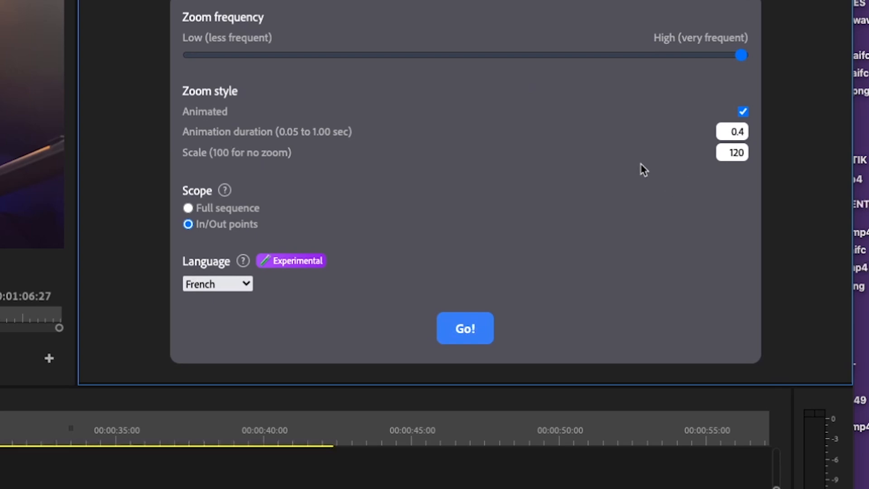
left_click(744, 131)
key("BackSpace")
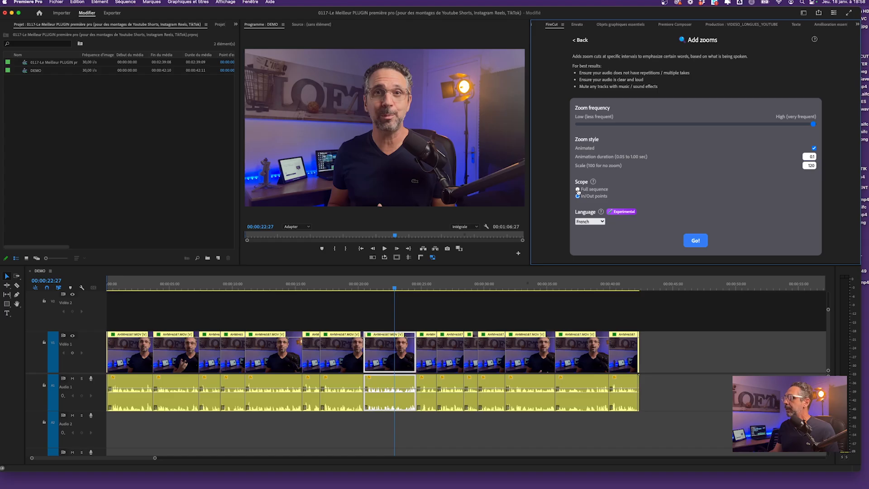
left_click(578, 190)
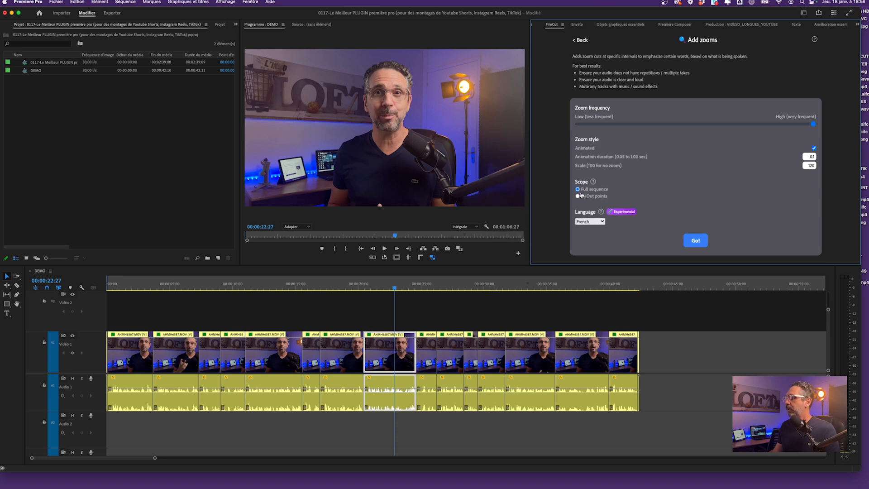
left_click(696, 242)
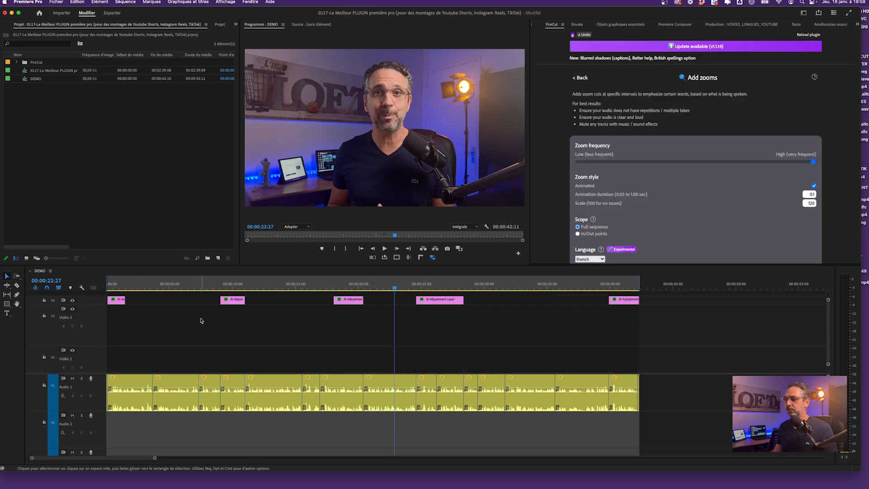
Play the sequence from just before the second and third AI Adjustment Layer clips to check the zooms
left_click_drag(164, 288, 214, 289)
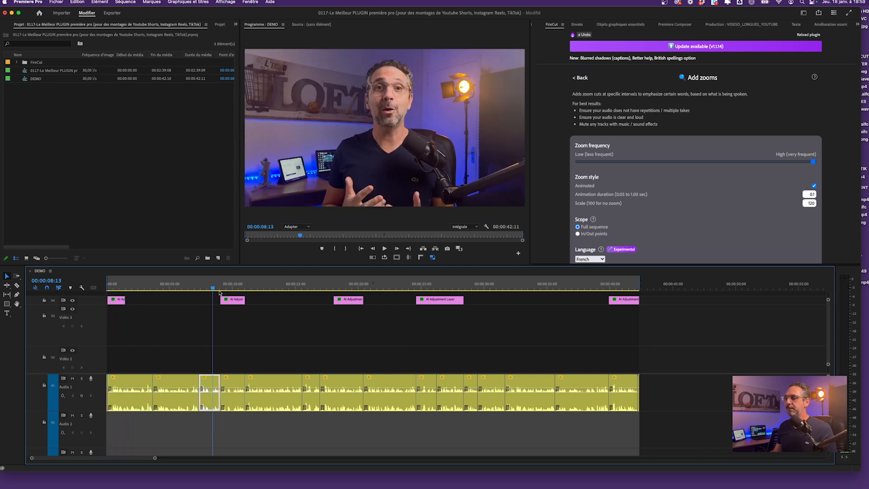
key("space")
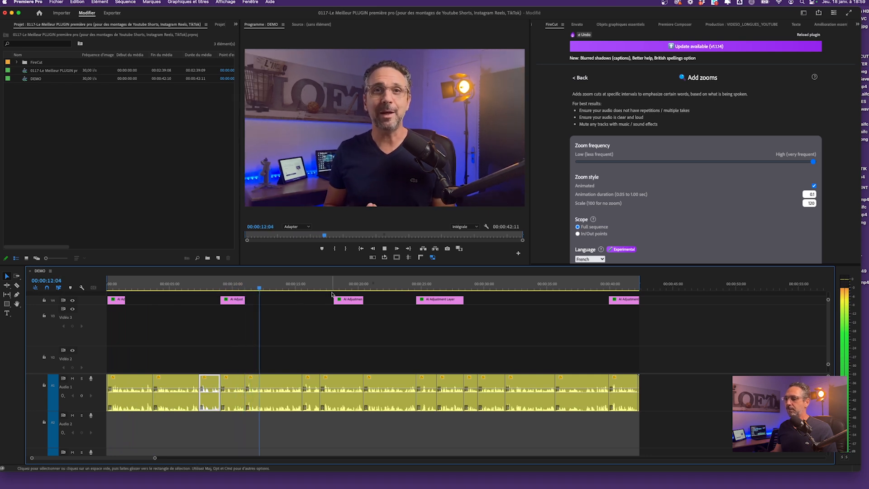
key("space")
left_click(330, 288)
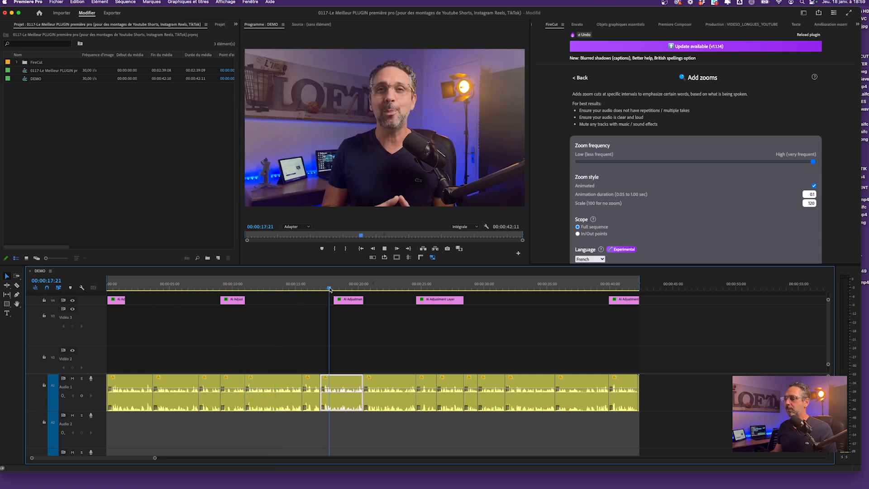
key("space")
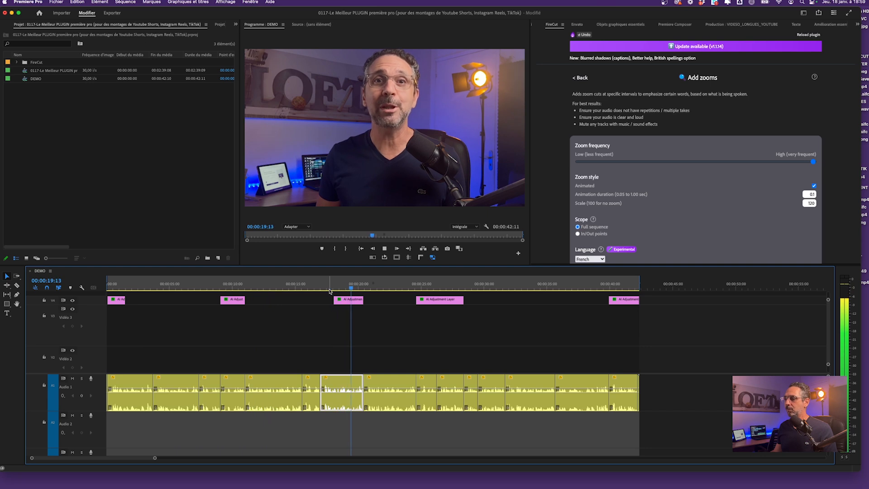
key("space")
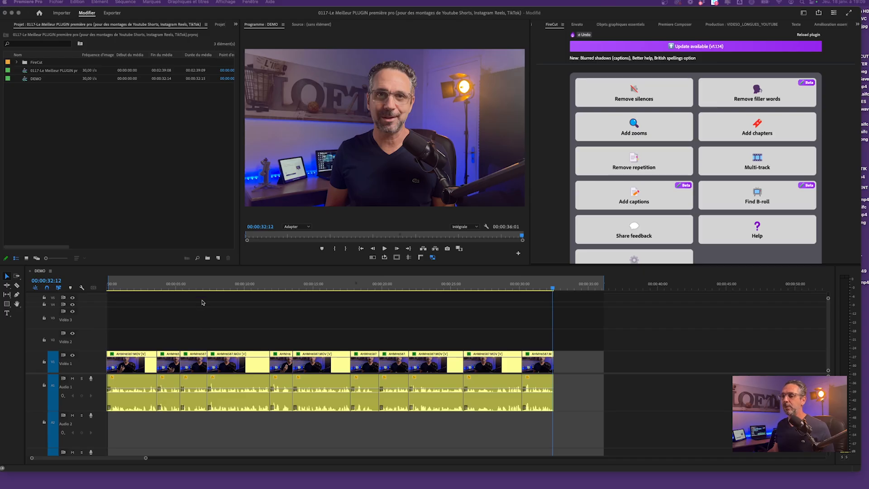
Move the sequence's Out point to the end of the last clip at 00:00:32:12 and place the playhead at 00:00:03:13
scroll(205, 310, "up", 5)
scroll(207, 310, "left", 4)
scroll(251, 317, "down", 5)
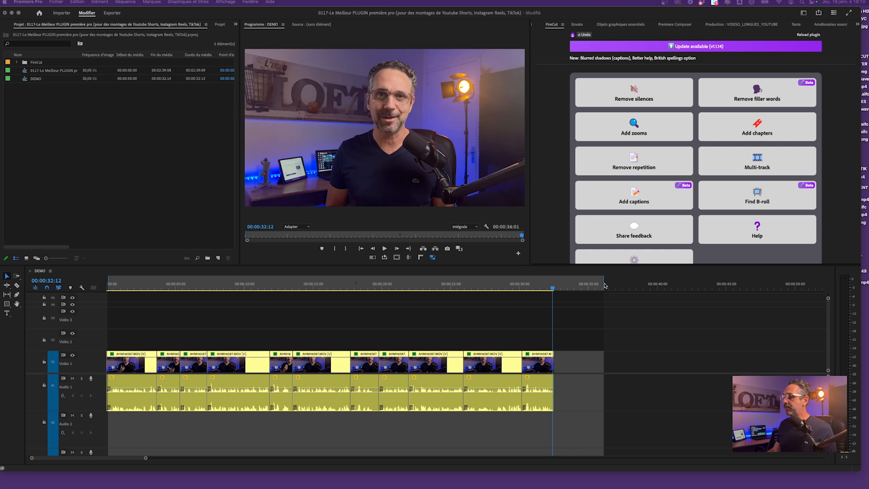
left_click_drag(605, 286, 553, 286)
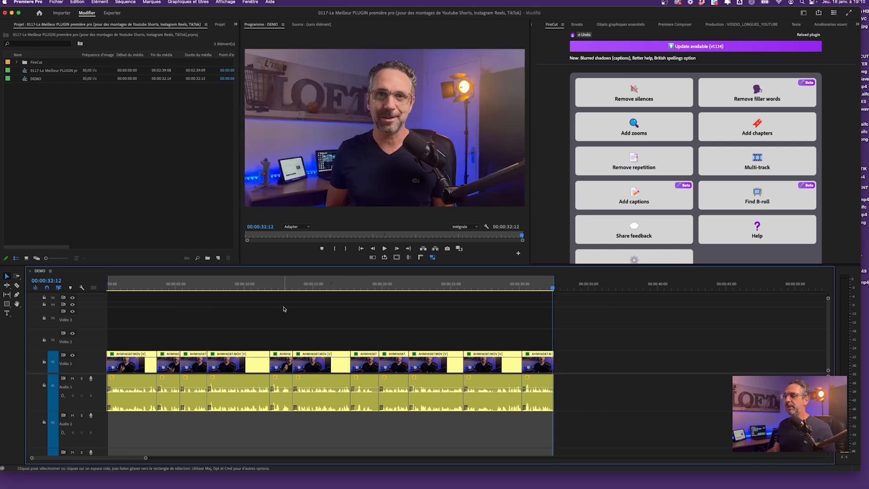
left_click(155, 287)
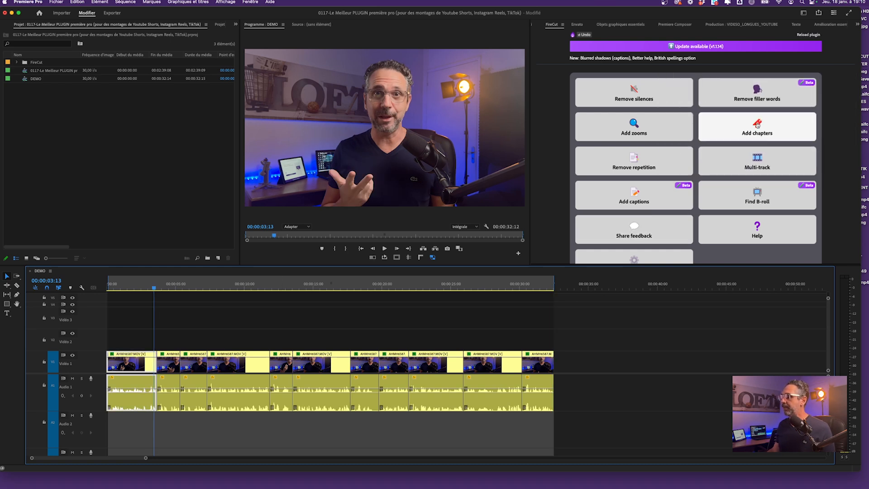
Enlarge the FireCut area and detect chapters between the In/Out points with the language set to French
left_click_drag(748, 281, 747, 308)
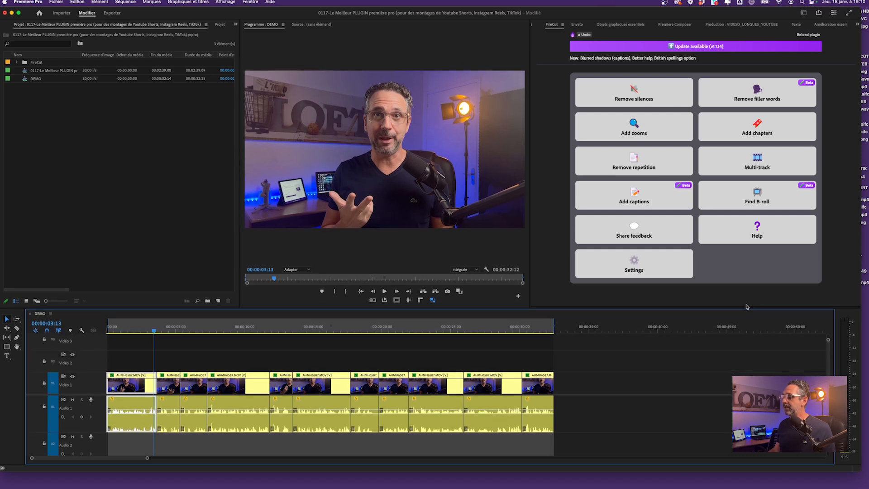
left_click(751, 134)
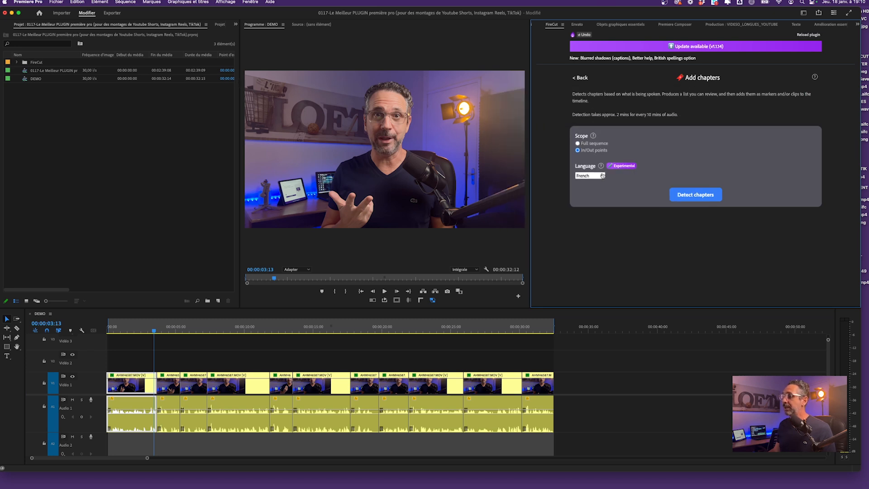
left_click(690, 197)
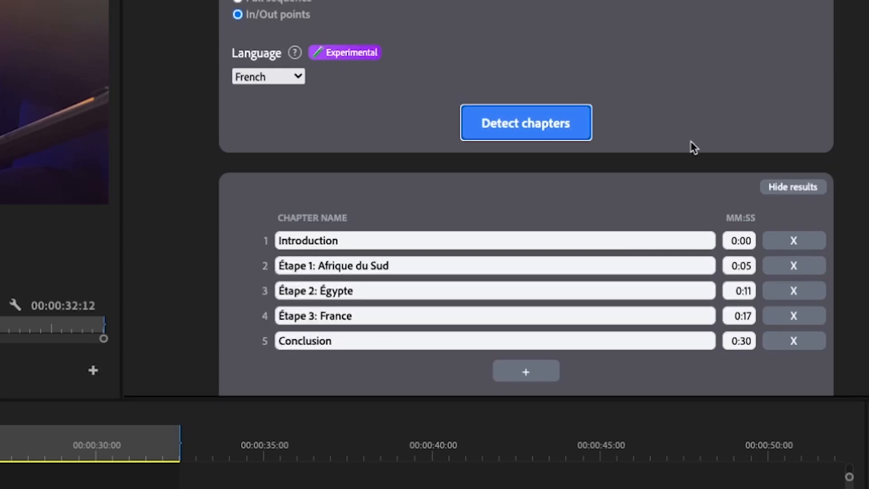
Review the detected chapter list and play the sequence around 11 and 17 seconds to check the chapter times
scroll(754, 205, "down", 3)
scroll(678, 144, "down", 1)
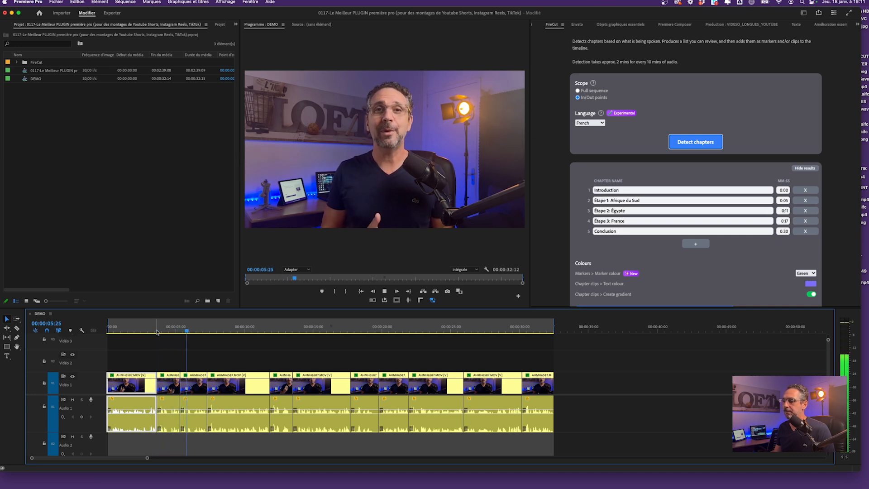
left_click(269, 332)
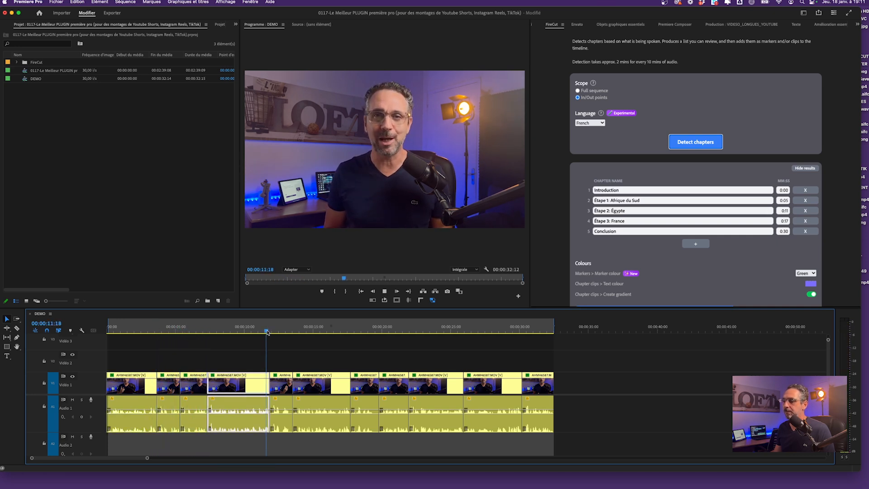
left_click(351, 332)
key("space")
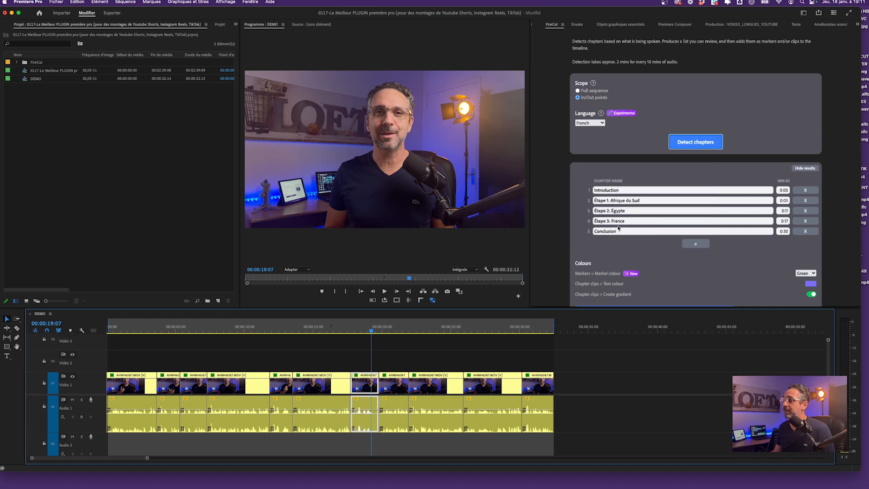
Add the detected chapters to the DEMO timeline as green markers
scroll(695, 263, "down", 3)
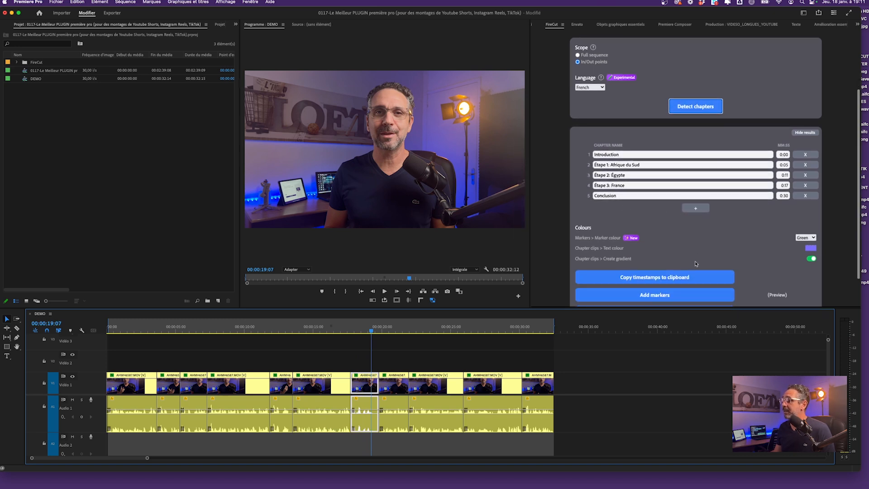
left_click(655, 273)
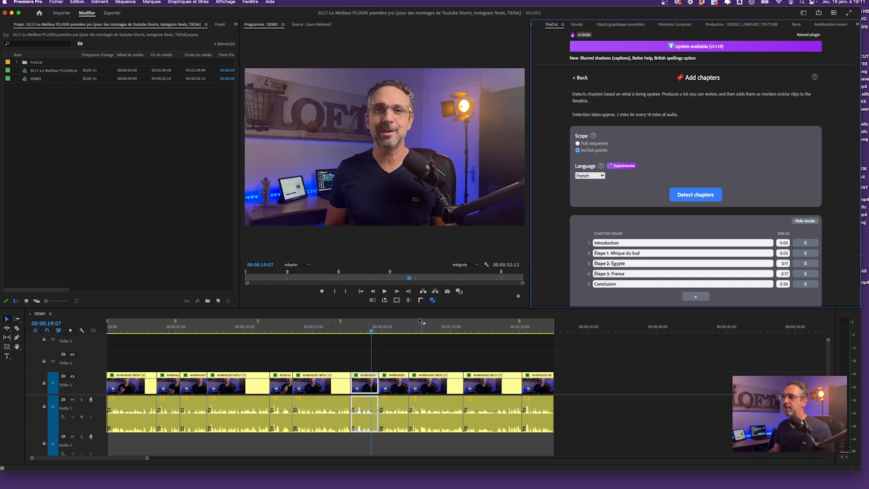
Generate the YouTube chapter list from the DEMO sequence's markers with the YouTube Chapters extension, review it and close the extension
left_click(250, 2)
mouse_move(295, 31)
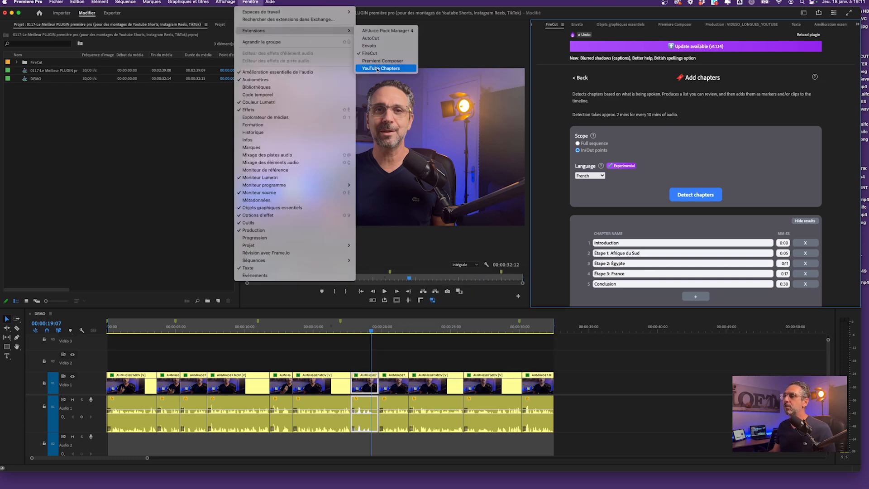
left_click(378, 69)
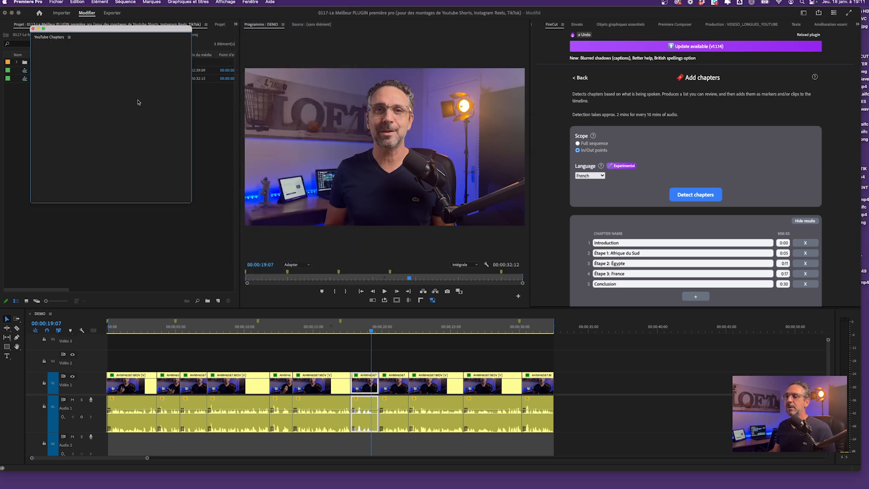
left_click(66, 79)
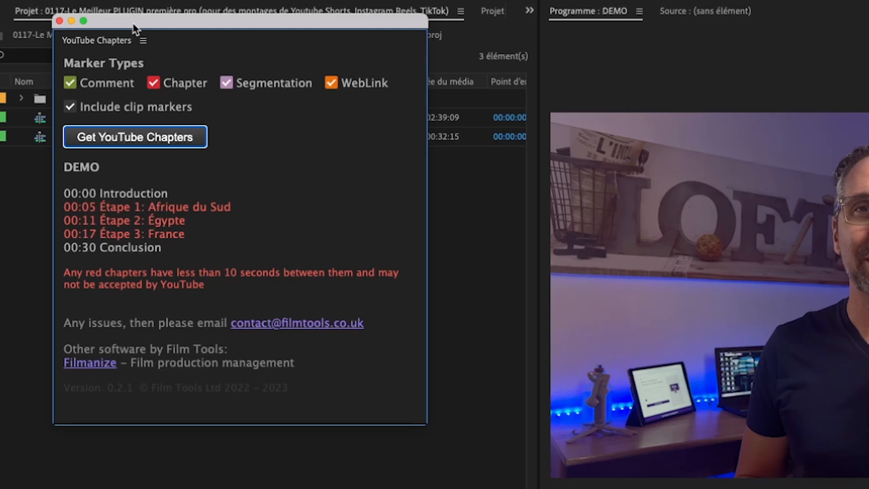
left_click(58, 21)
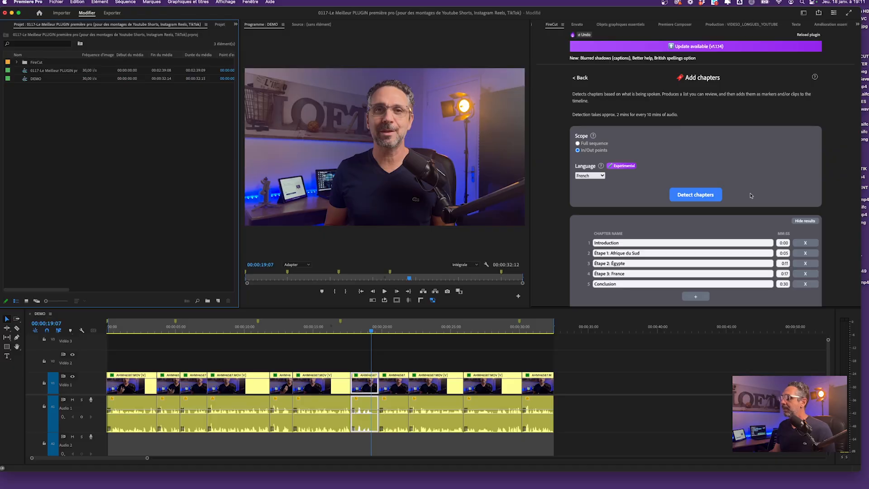
Add the detected chapters to the DEMO timeline as title clips and play the sequence through the "Étape 2: Égypte" title
scroll(751, 195, "down", 5)
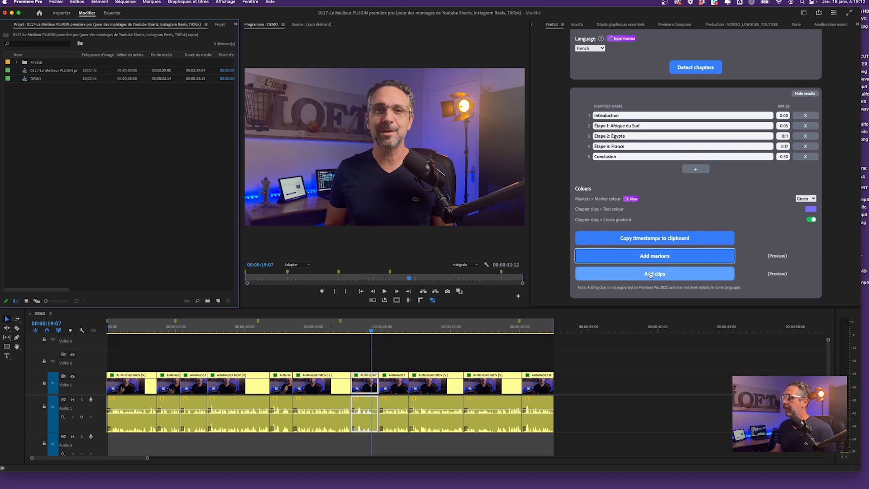
left_click(654, 277)
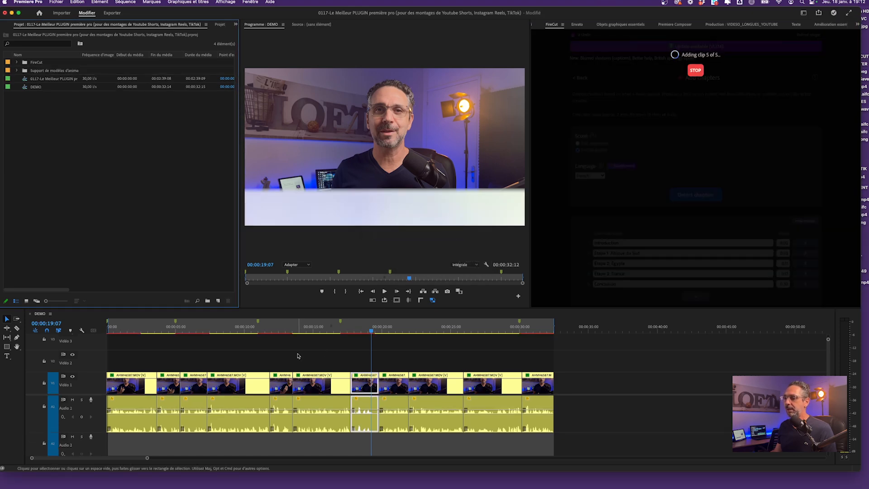
left_click_drag(257, 330, 174, 331)
key("space")
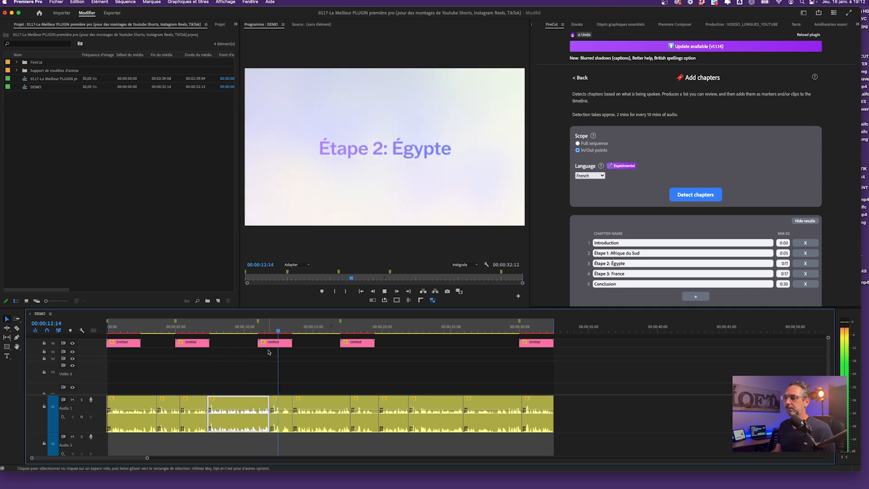
key("space")
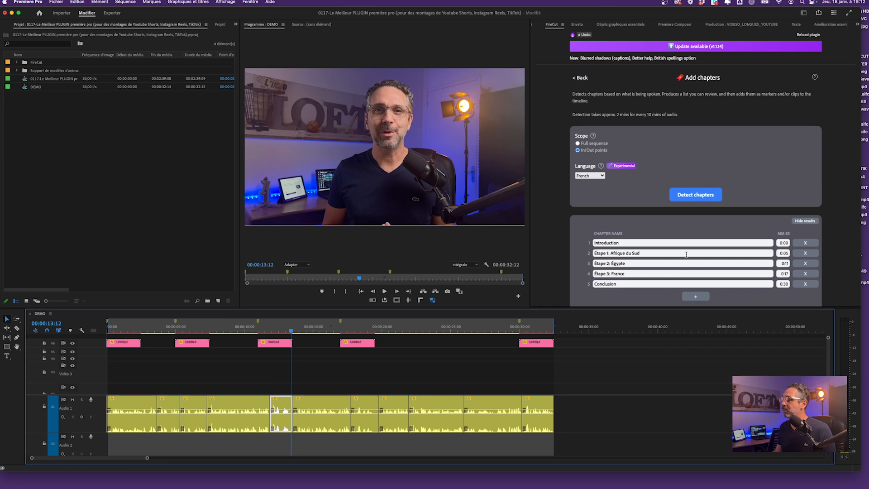
scroll(685, 252, "down", 5)
left_click(811, 214)
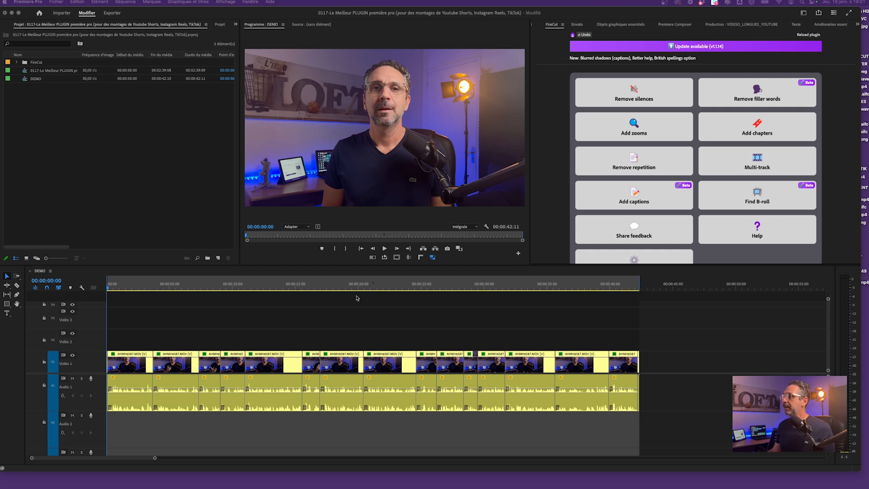
Detect repeated phrases in the full DEMO sequence with FireCut's Remove repetition, using Basic mode and French as the language
left_click(636, 166)
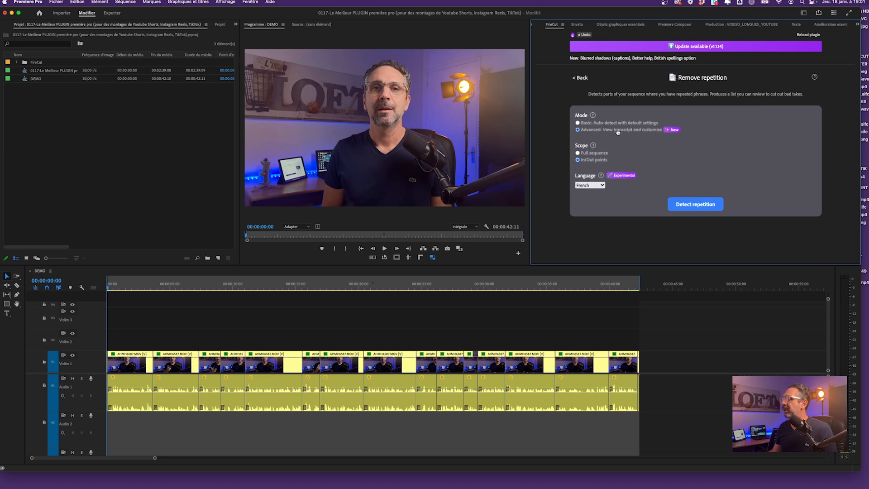
left_click(578, 124)
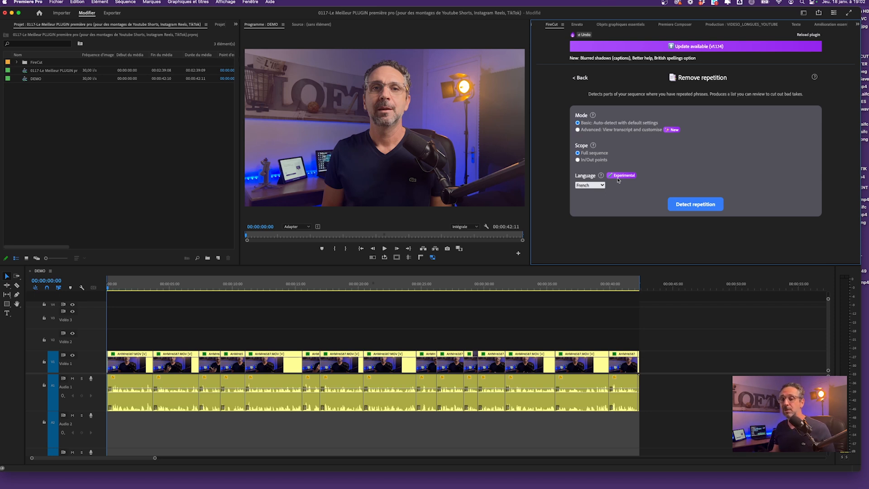
left_click(690, 207)
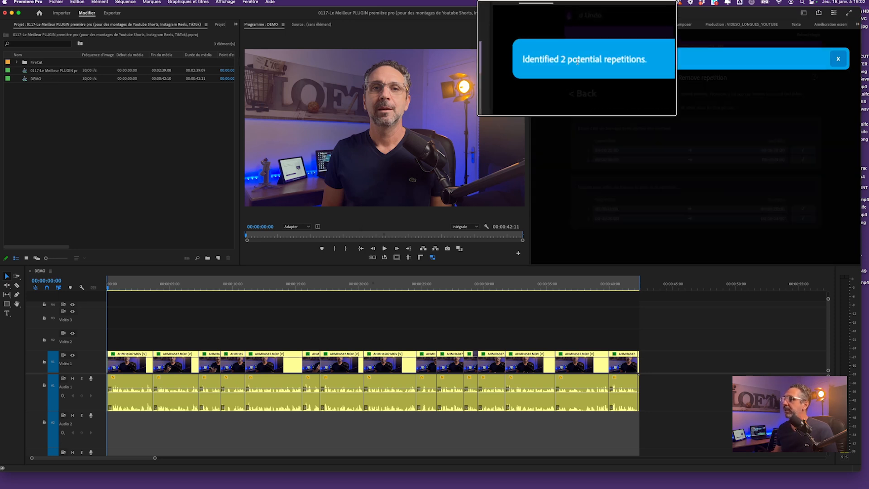
left_click(838, 59)
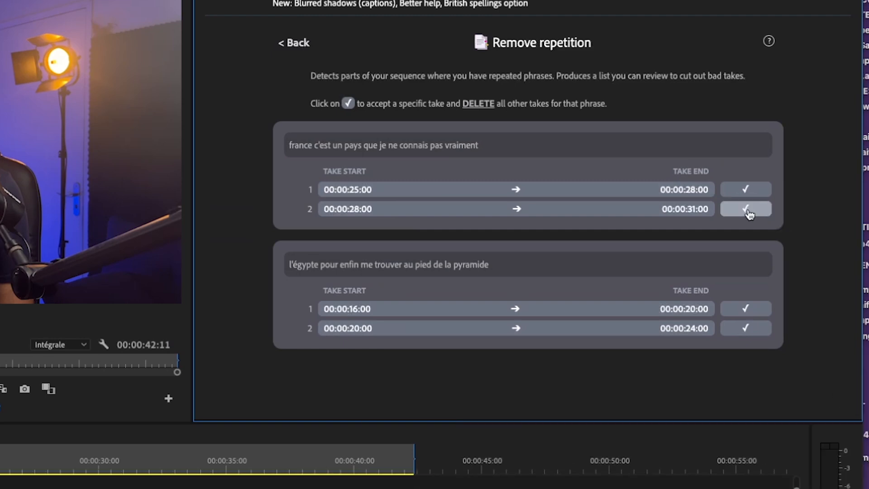
Keep only the second take of both repeated phrases, the France one and the Égypte one, checking the first cut around 00:00:24:27
left_click(747, 210)
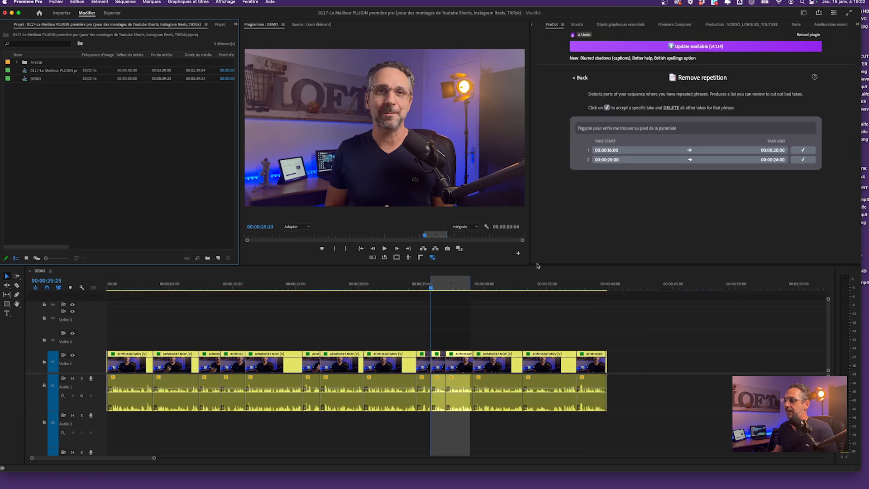
left_click_drag(423, 289, 421, 290)
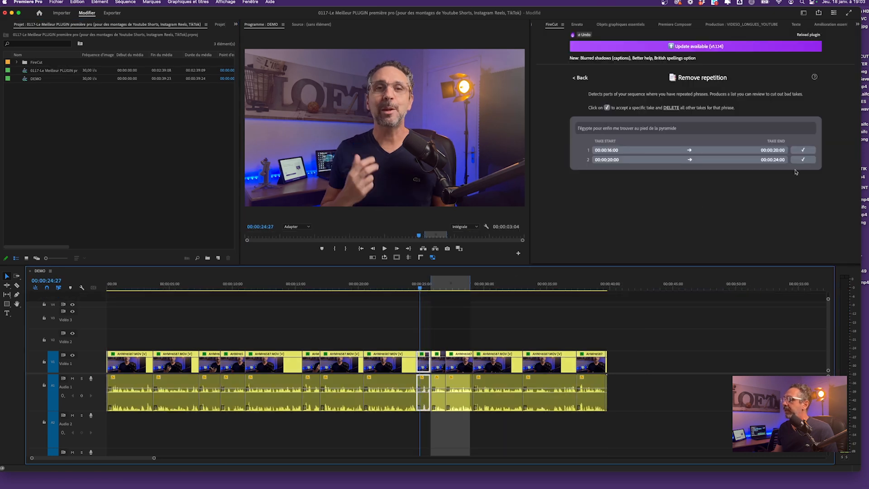
left_click(807, 161)
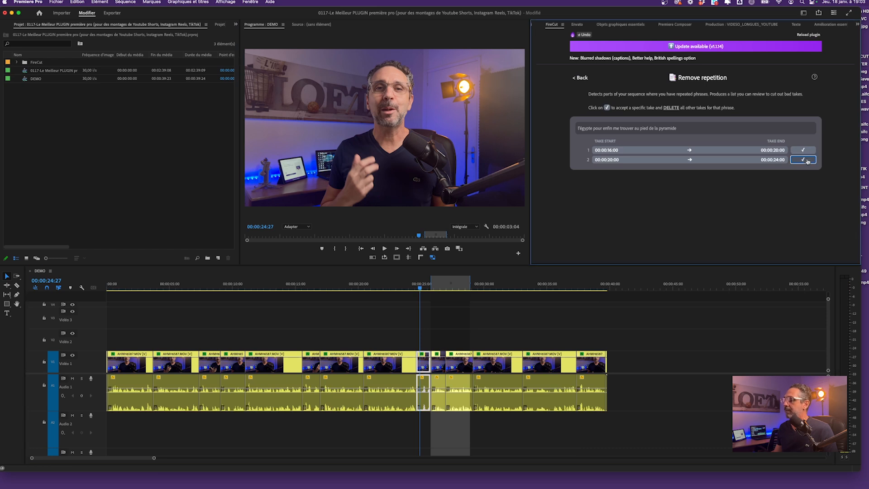